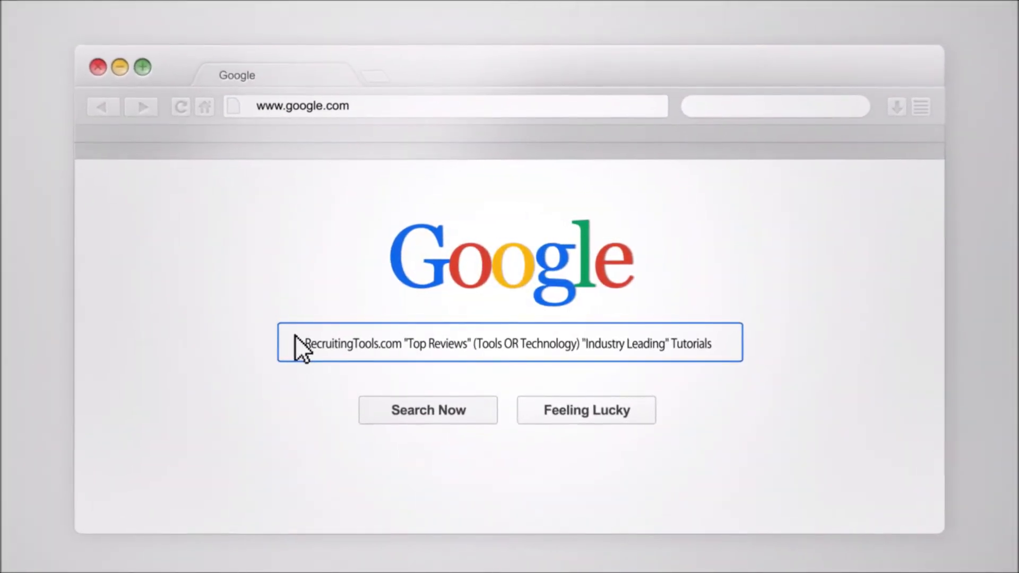
Select the RecruitingTools.com 'Top Reviews' tutorials query and run the Google search.
{"action": "left_click_drag", "start_coordinate": [295, 340], "coordinate": [535, 404]}
{"action": "left_click", "coordinate": [428, 409]}
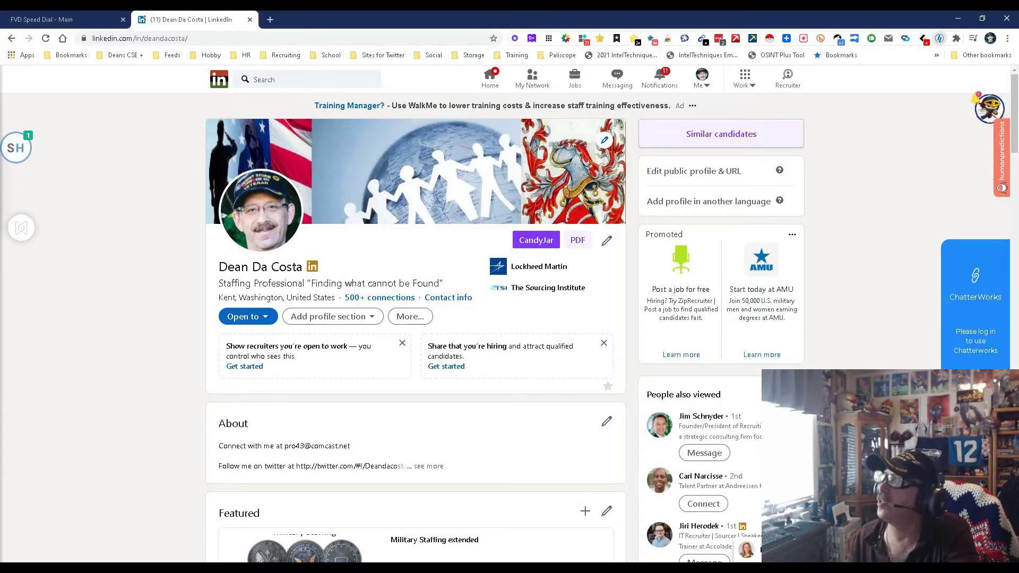
View the candidate's masked emails, phone number and social links in Hiretual, then dismiss the panel.
{"action": "left_click", "coordinate": [939, 39]}
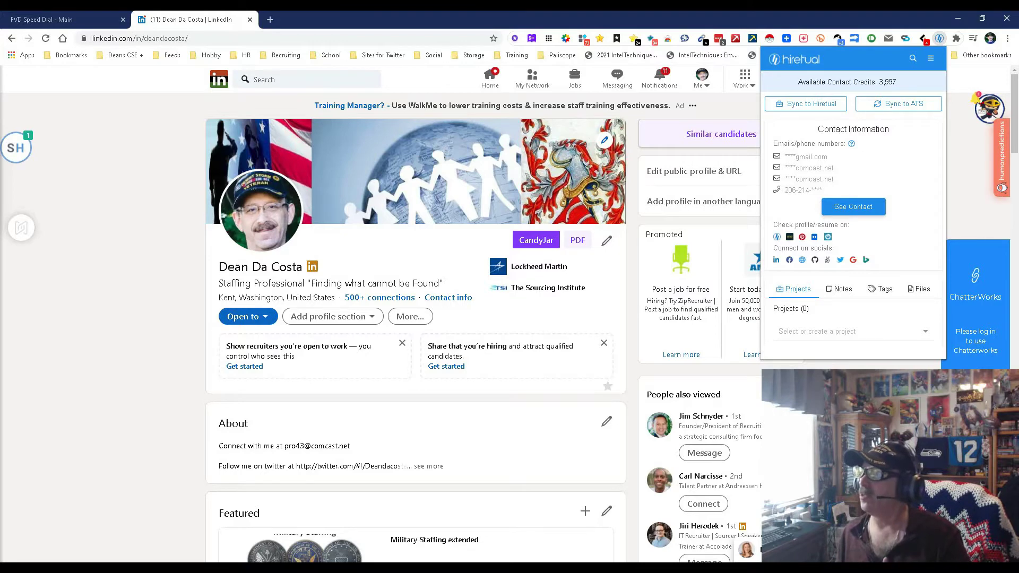
{"action": "key", "text": "Escape"}
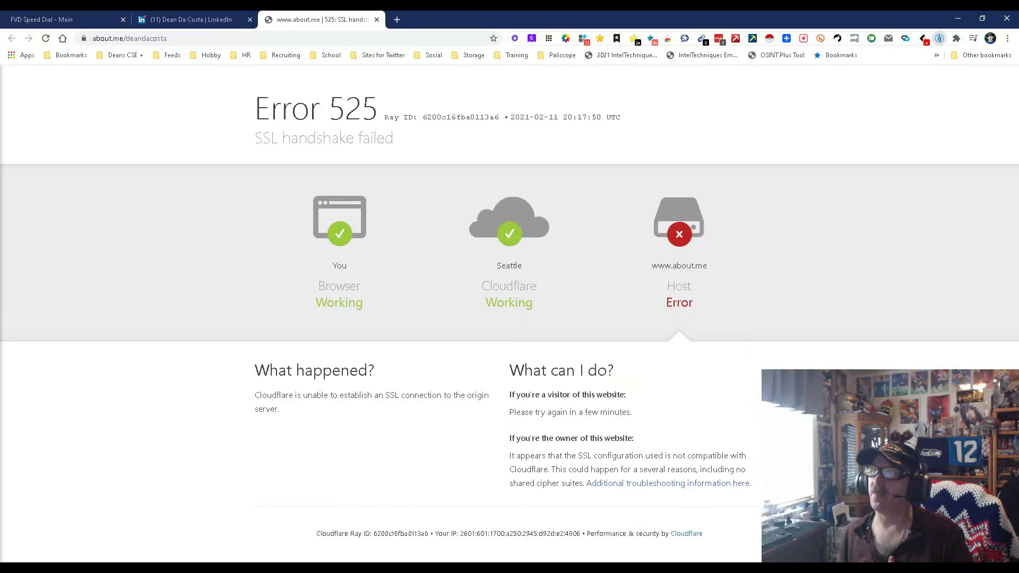
Close the about.me tab that failed to load after checking the contact panel.
{"action": "left_click", "coordinate": [939, 38]}
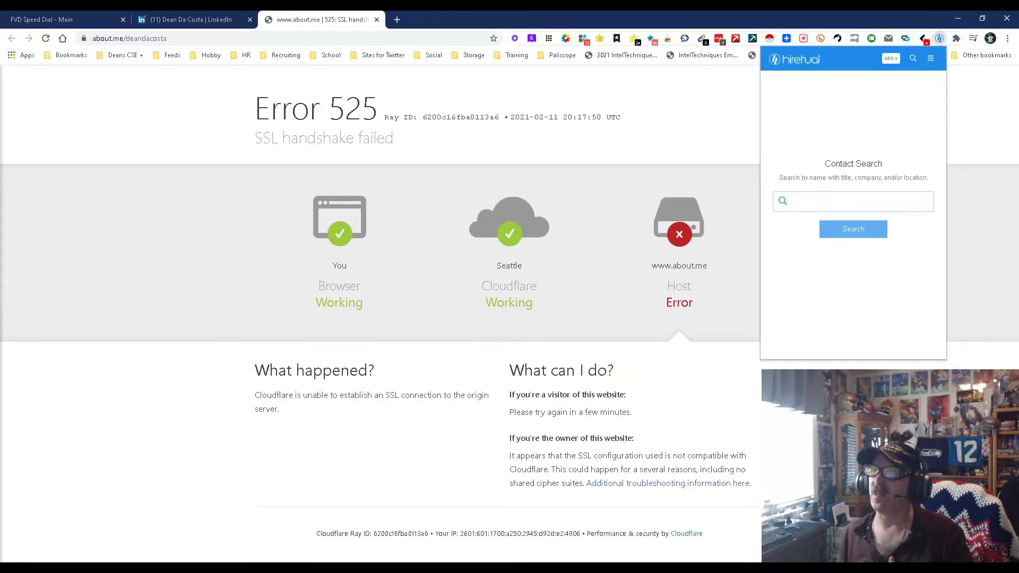
{"action": "key", "text": "Escape"}
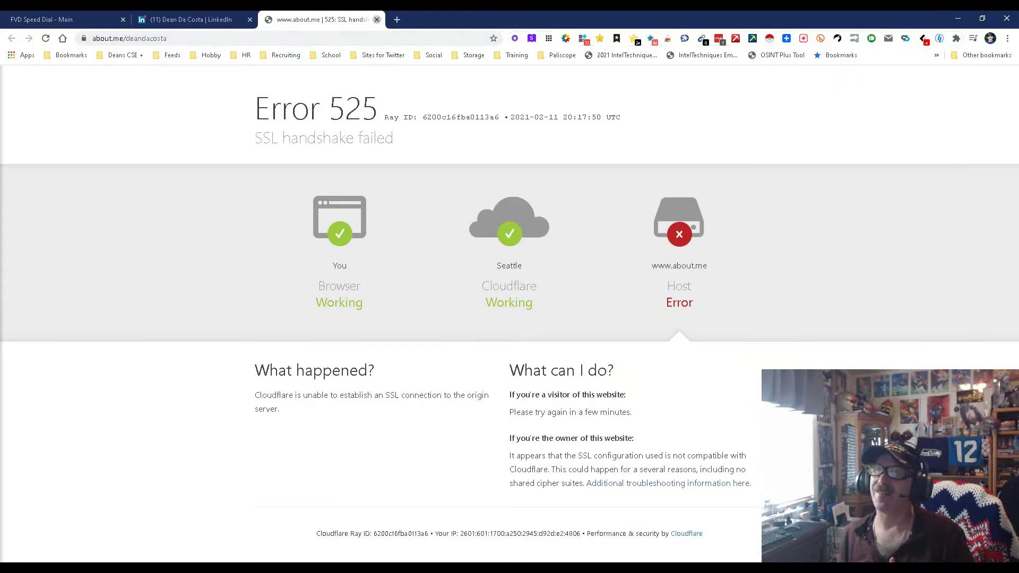
{"action": "key", "text": "ctrl+w"}
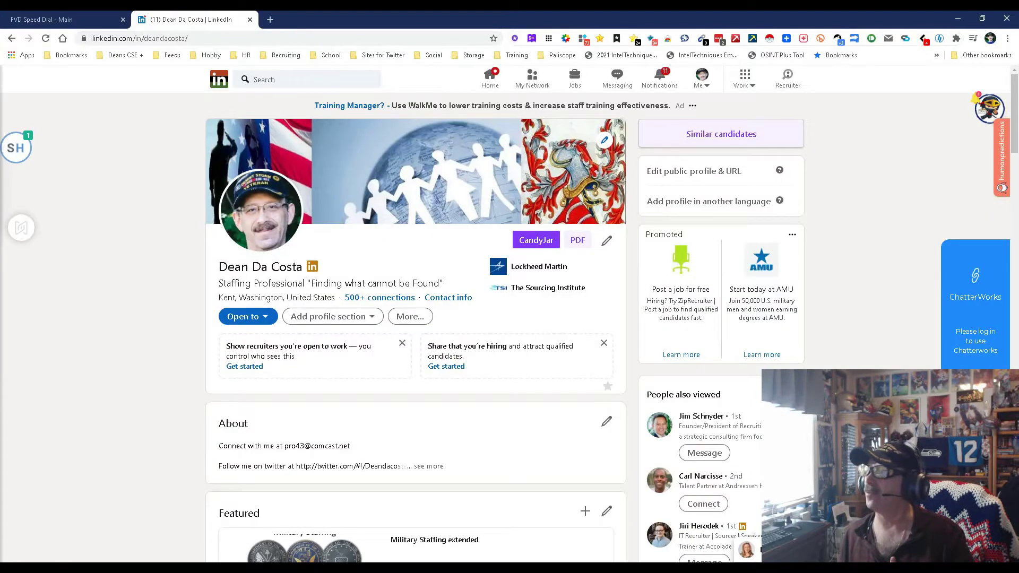
Review the candidate's Gravatar profile from Hiretual's links, then close it.
{"action": "left_click", "coordinate": [939, 38]}
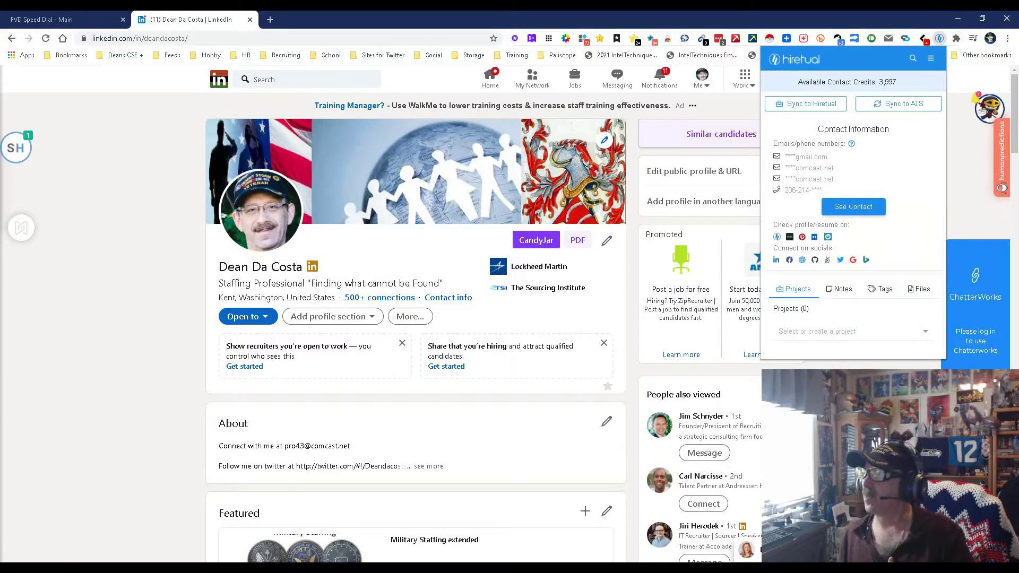
{"action": "left_click", "coordinate": [827, 236]}
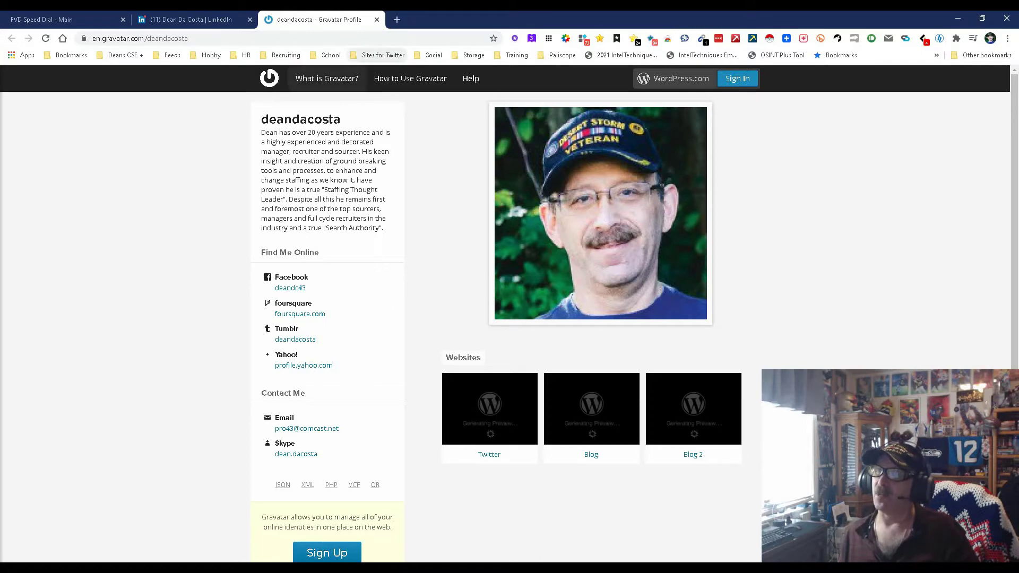
{"action": "left_click", "coordinate": [376, 19]}
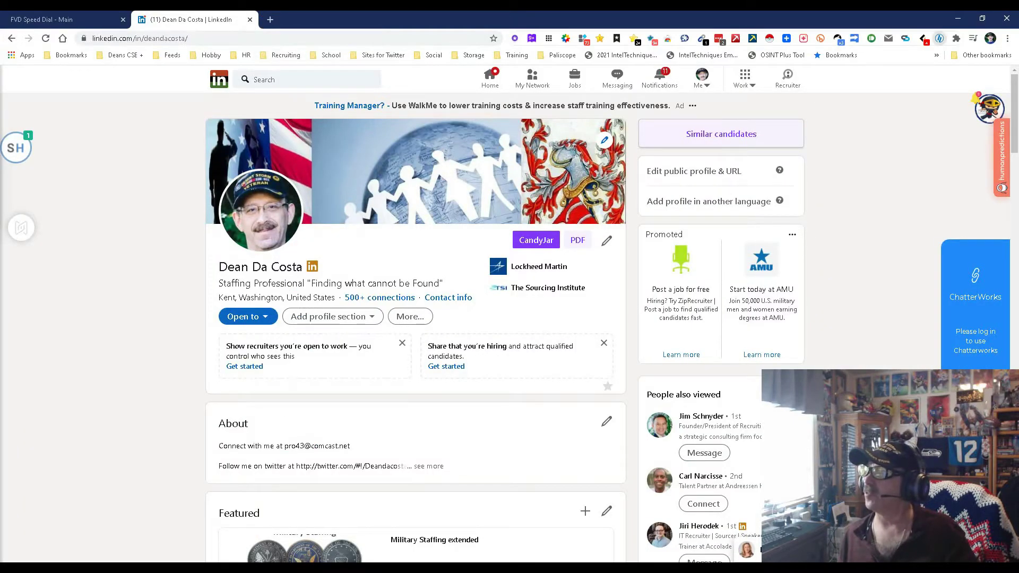
Open the candidate's Flickr profile from Hiretual's links and close it again.
{"action": "left_click", "coordinate": [939, 38]}
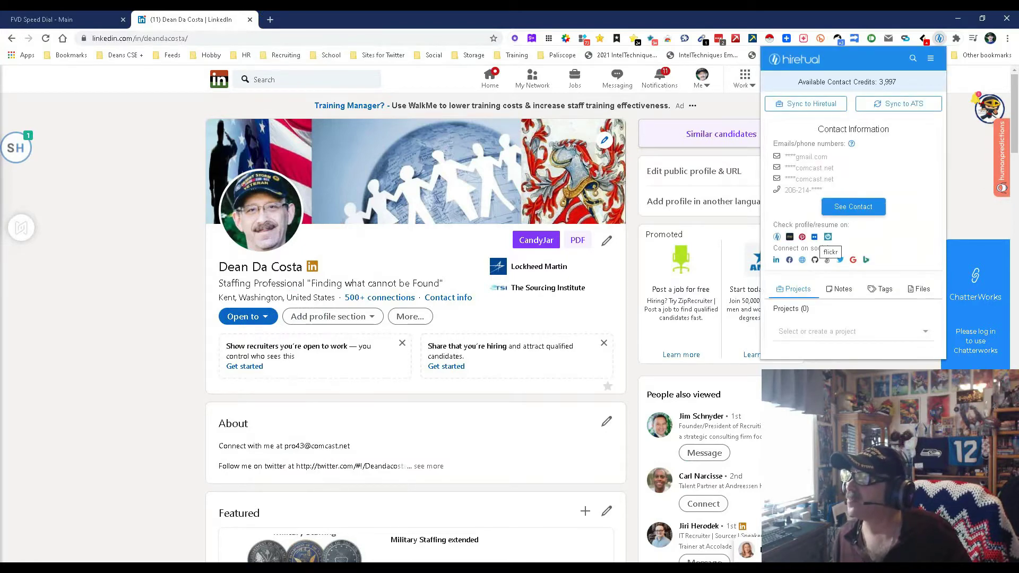
{"action": "left_click", "coordinate": [827, 259]}
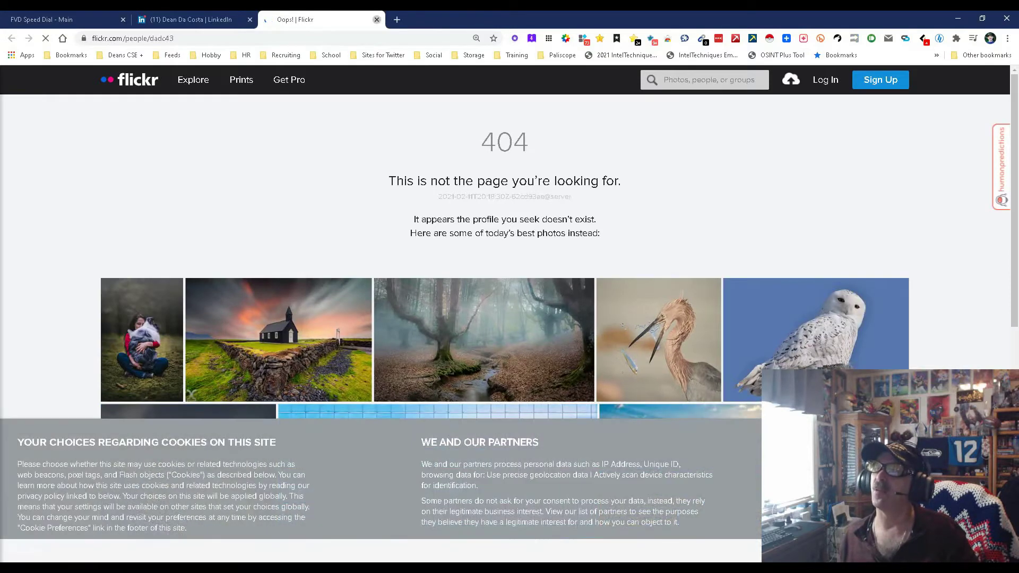
{"action": "key", "text": "ctrl+w"}
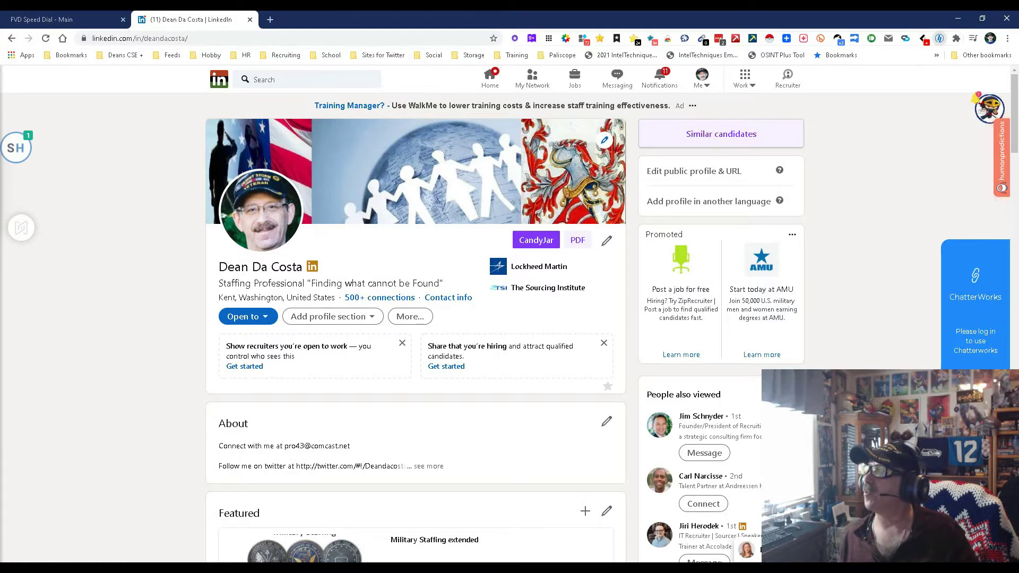
Check the candidate's Pinterest boards, close them, and bring Hiretual's contact panel back up.
{"action": "left_click", "coordinate": [939, 39]}
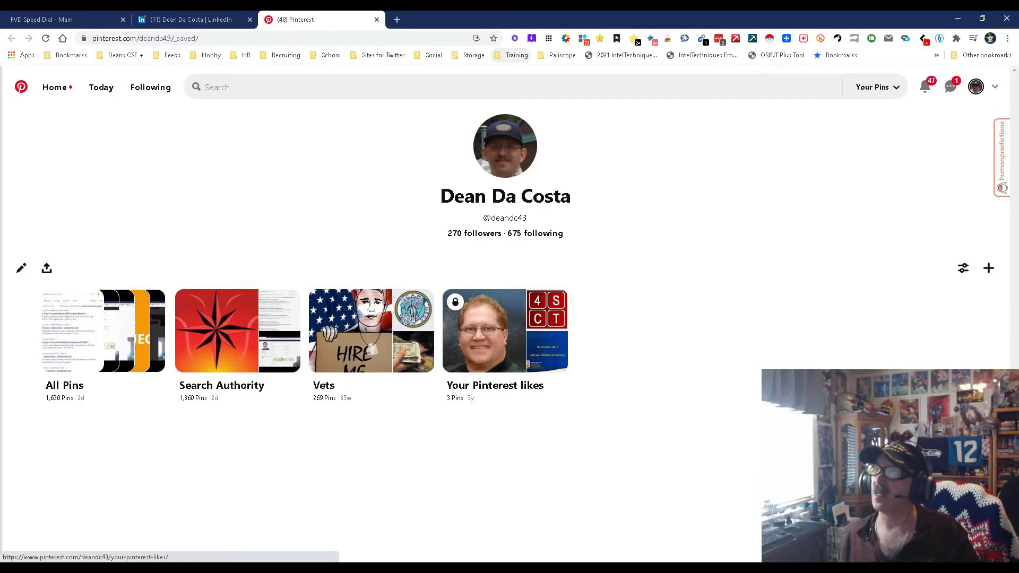
{"action": "key", "text": "ctrl+w"}
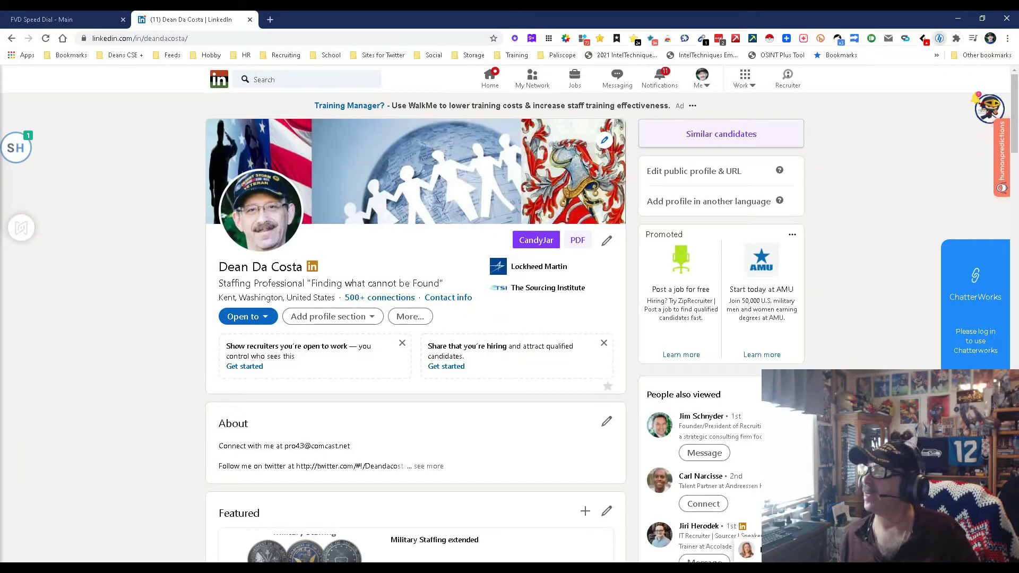
{"action": "left_click", "coordinate": [939, 38]}
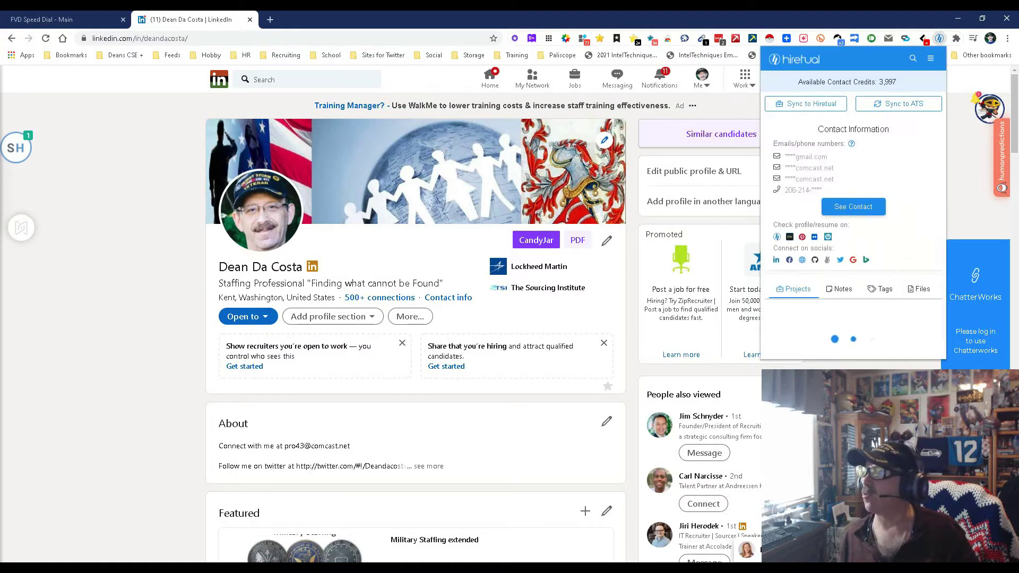
Spend one credit to show the full emails and phone number, then open the GitHub profile.
{"action": "left_click", "coordinate": [852, 206]}
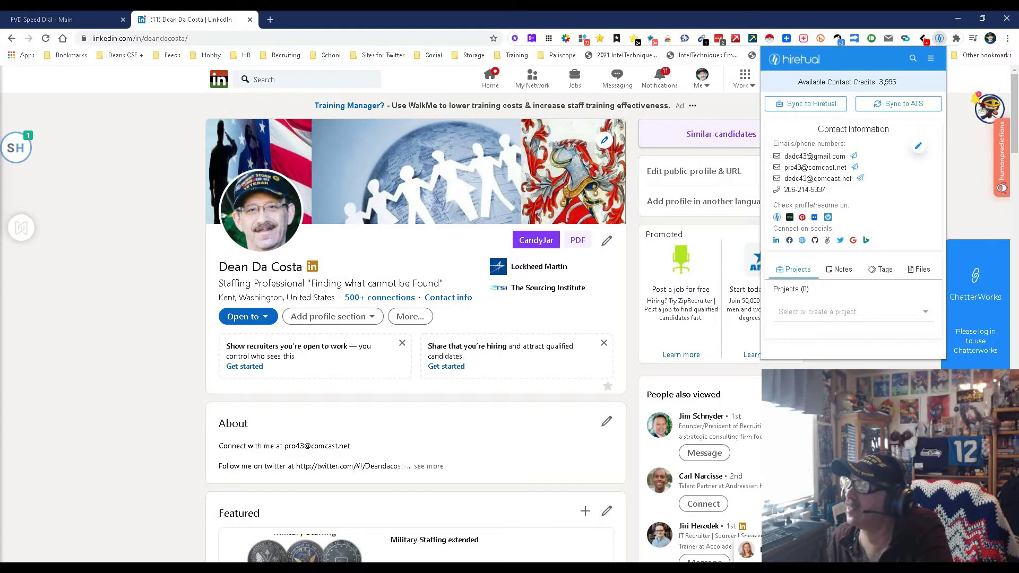
{"action": "left_click", "coordinate": [814, 239]}
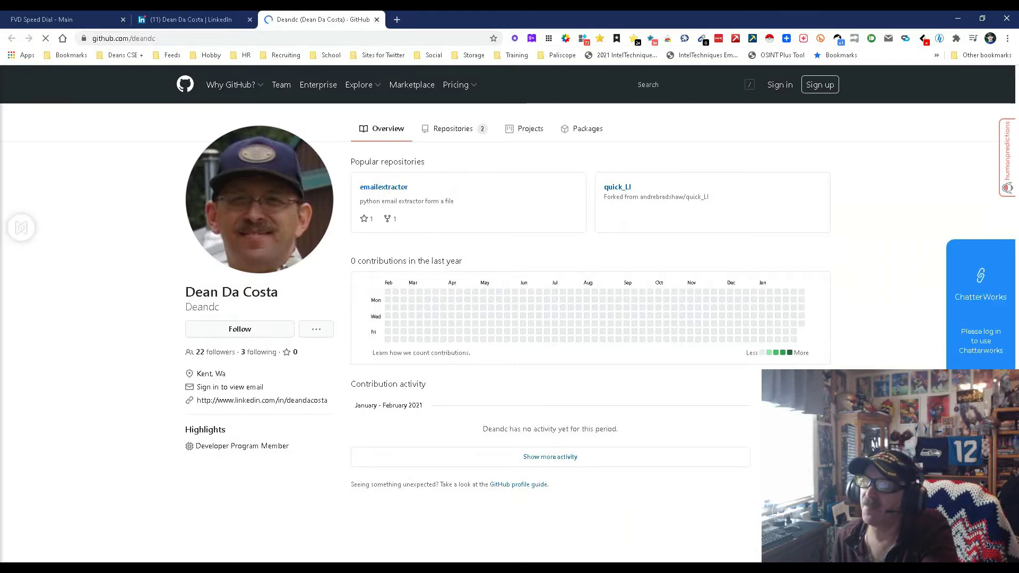
Close the GitHub tab, reopen Hiretual's revealed details, and open the candidate's Facebook profile.
{"action": "mouse_move", "coordinate": [359, 85]}
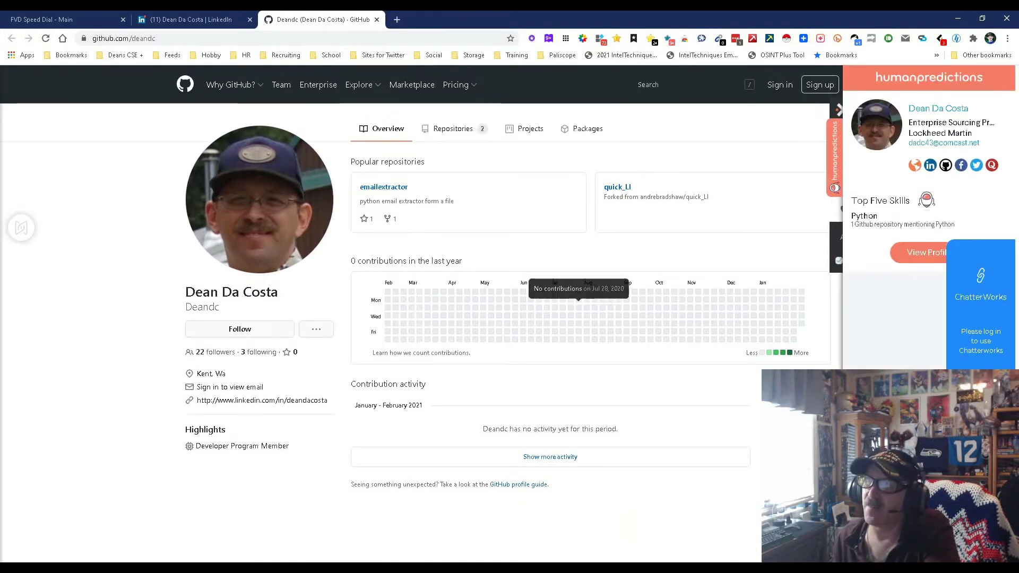
{"action": "left_click", "coordinate": [377, 20]}
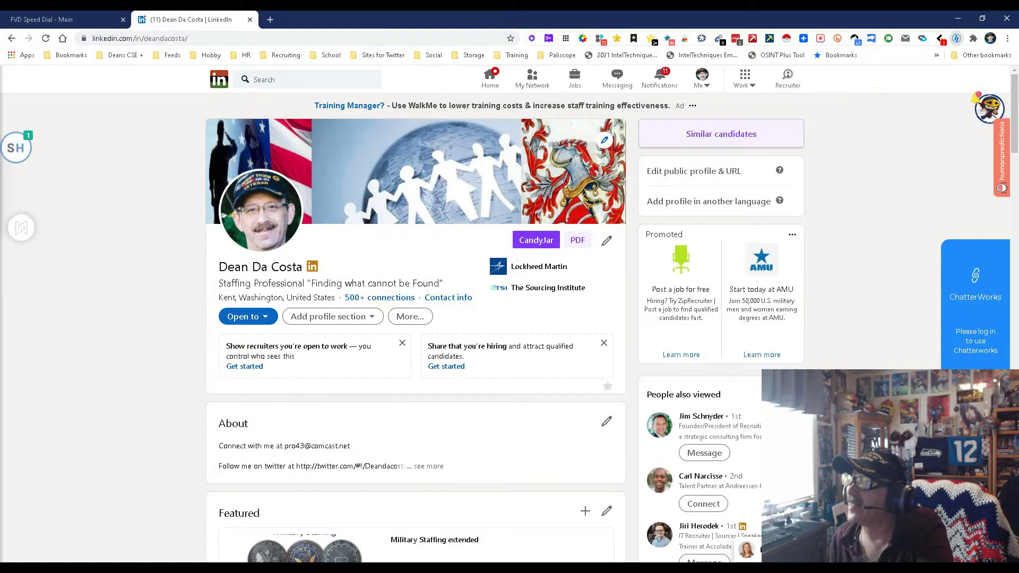
{"action": "left_click", "coordinate": [956, 38]}
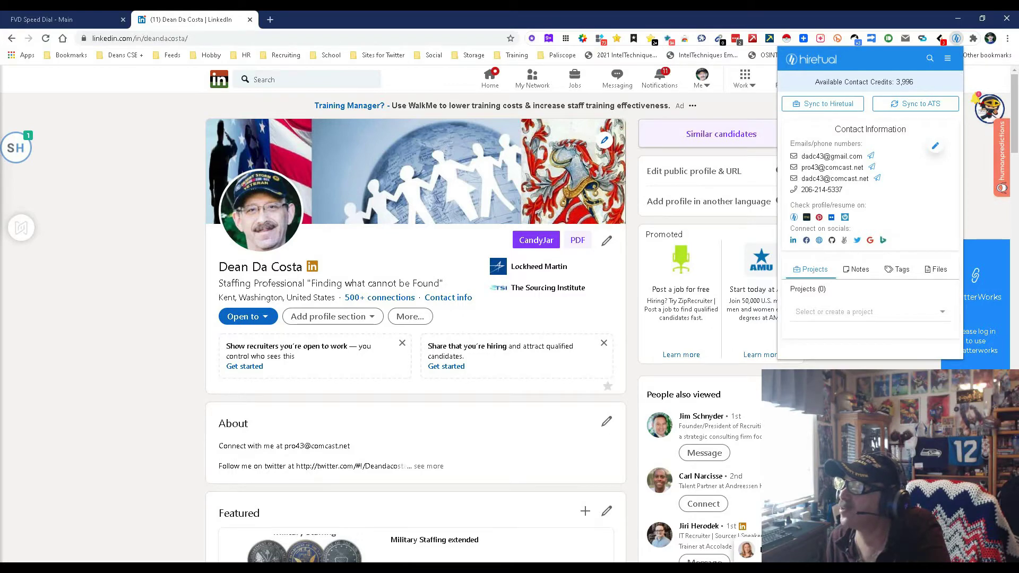
{"action": "left_click", "coordinate": [806, 239]}
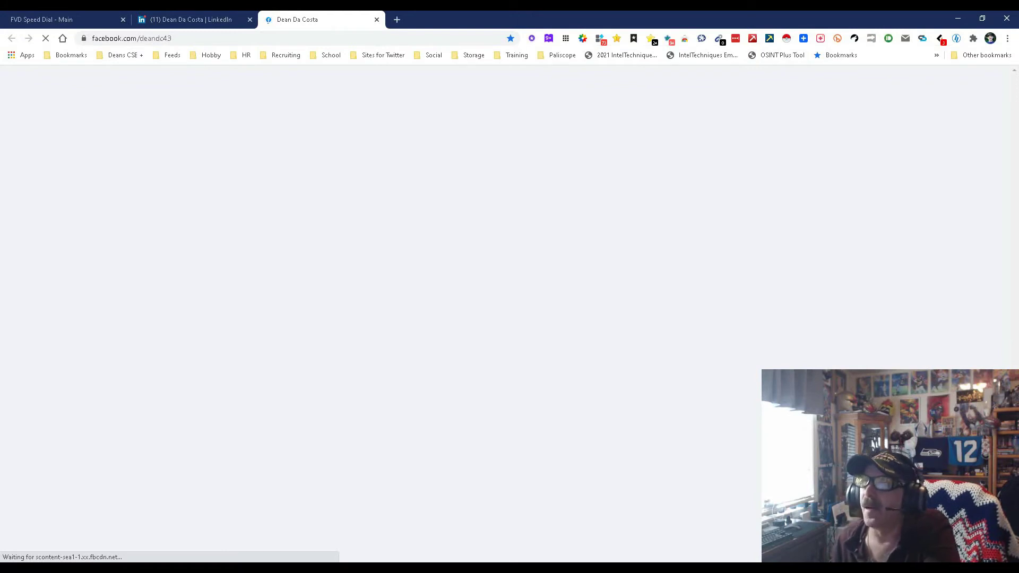
Return to the LinkedIn tab and reopen Hiretual's panel showing the revealed emails and phone.
{"action": "key", "text": "ctrl+shift+Tab"}
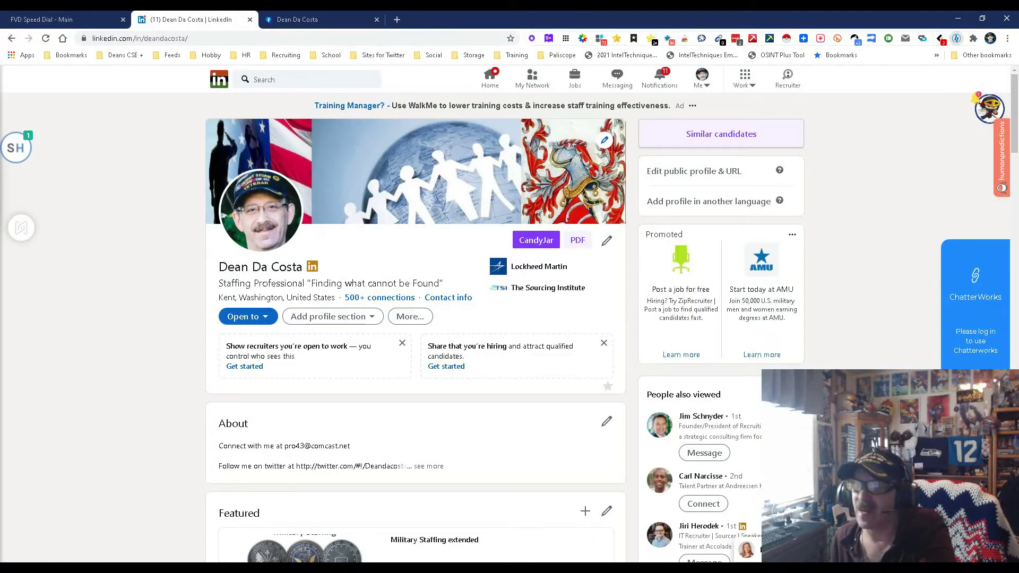
{"action": "left_click", "coordinate": [955, 38]}
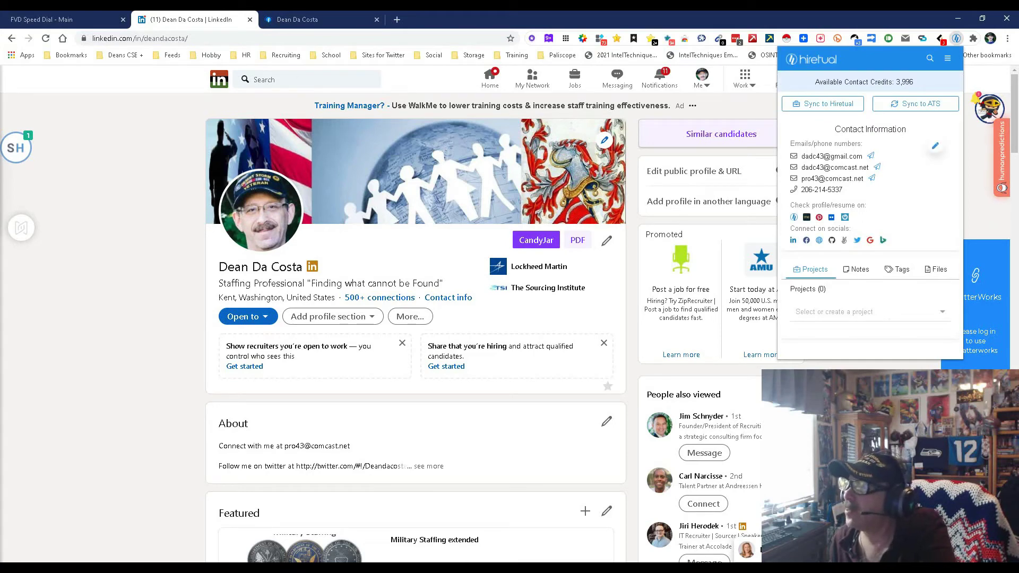
Close the extra profile tabs opened from Hiretual and reopen the candidate's contact details.
{"action": "left_click", "coordinate": [793, 240]}
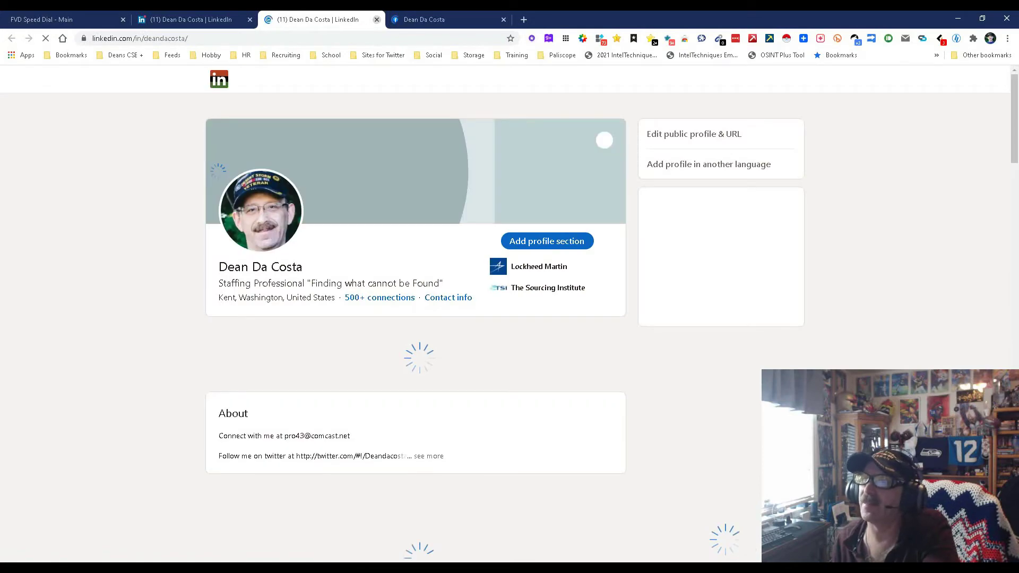
{"action": "left_click", "coordinate": [376, 19]}
{"action": "left_click", "coordinate": [377, 20]}
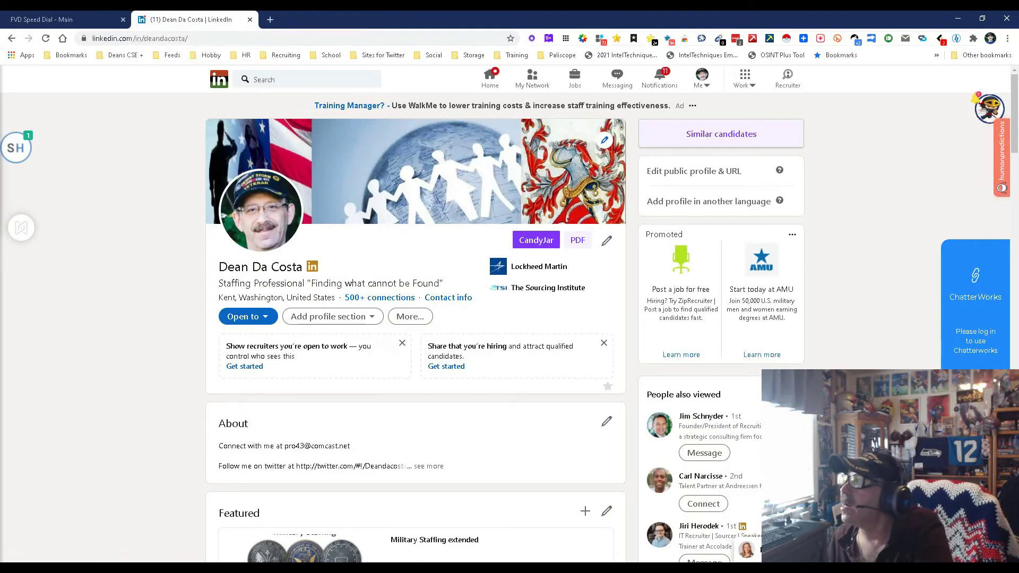
{"action": "left_click", "coordinate": [956, 38]}
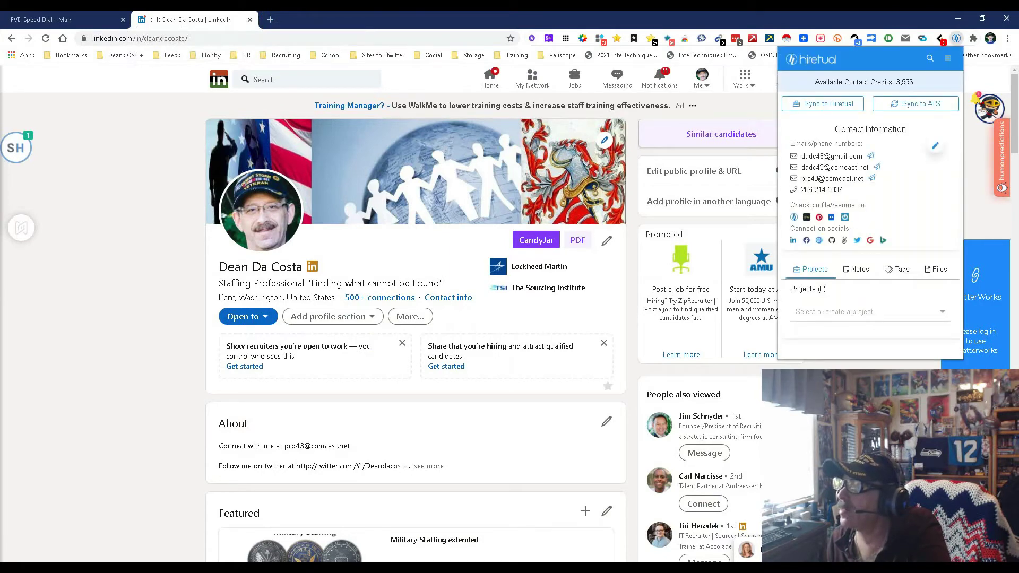
Review the candidate's angel.co profile, close it, and bring the contact details back up.
{"action": "left_click", "coordinate": [806, 217]}
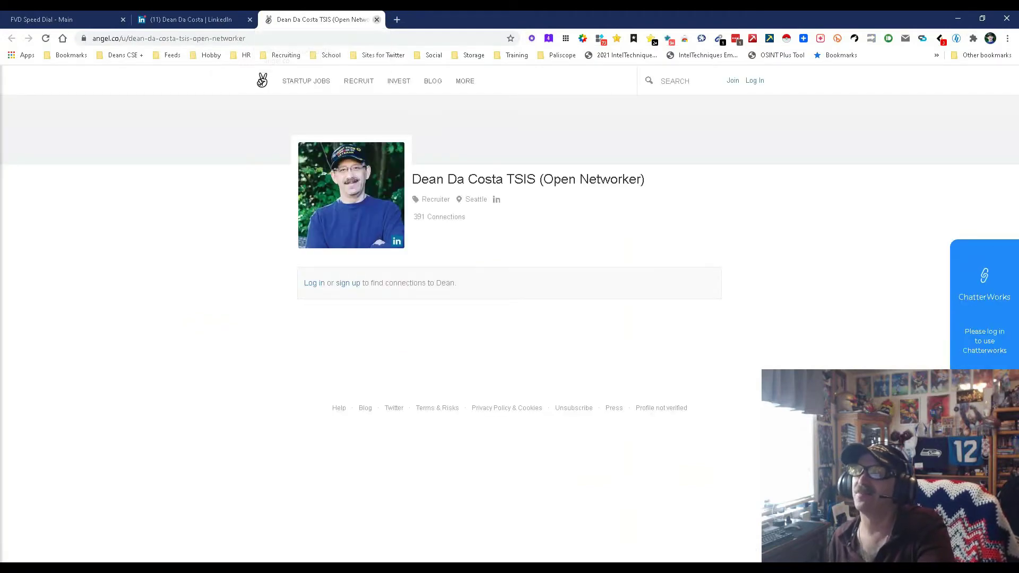
{"action": "left_click", "coordinate": [377, 19]}
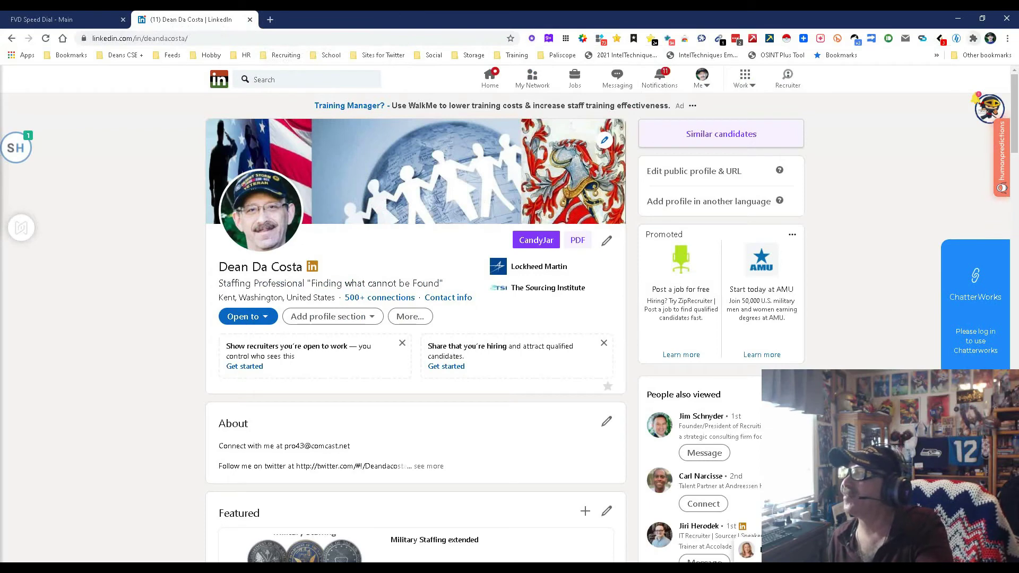
{"action": "left_click", "coordinate": [956, 38]}
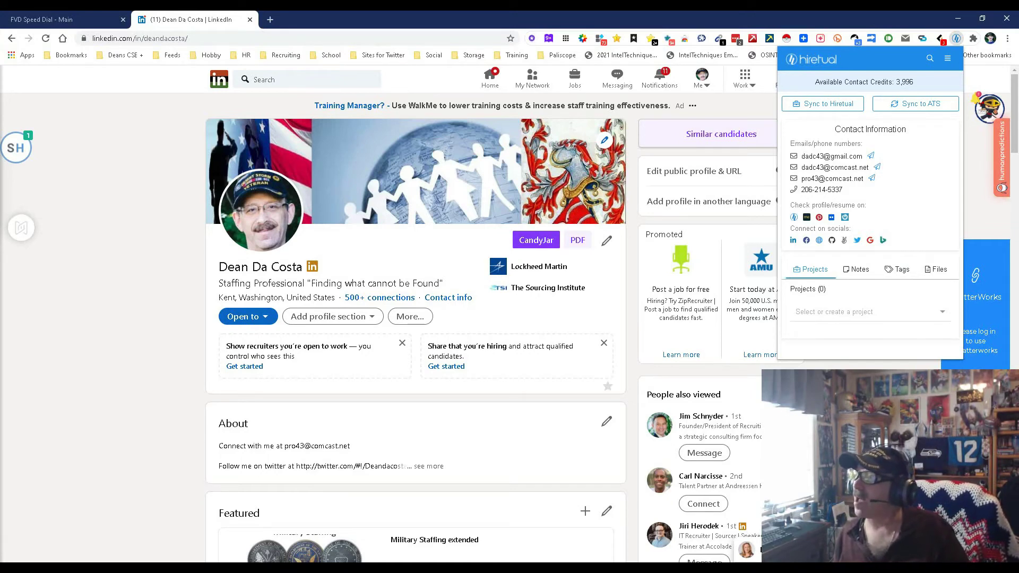
Open the candidate's Facebook profile, return to LinkedIn, then launch his Twitter profile from Hiretual.
{"action": "left_click", "coordinate": [806, 240]}
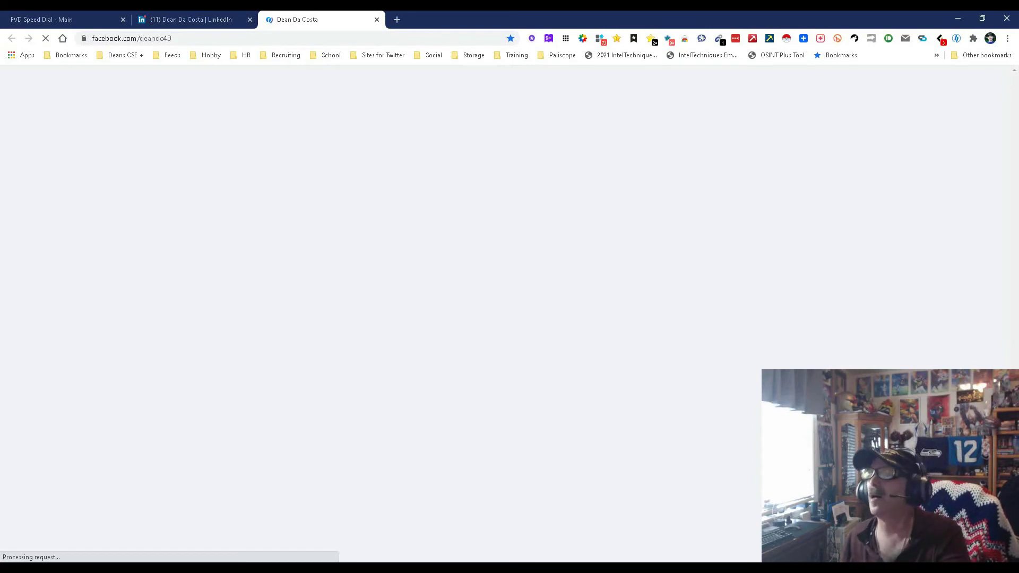
{"action": "left_click", "coordinate": [191, 19]}
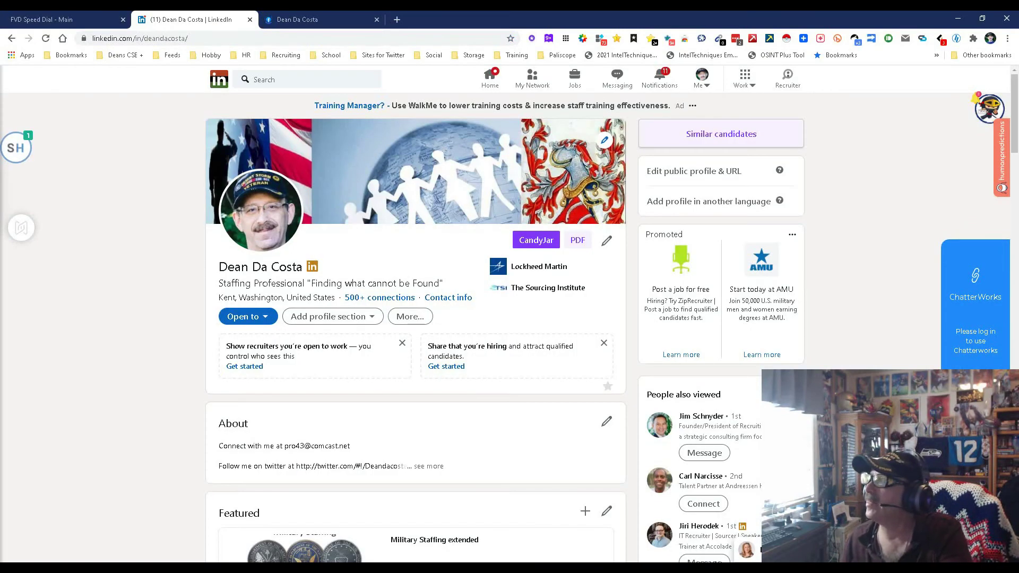
{"action": "left_click", "coordinate": [972, 38]}
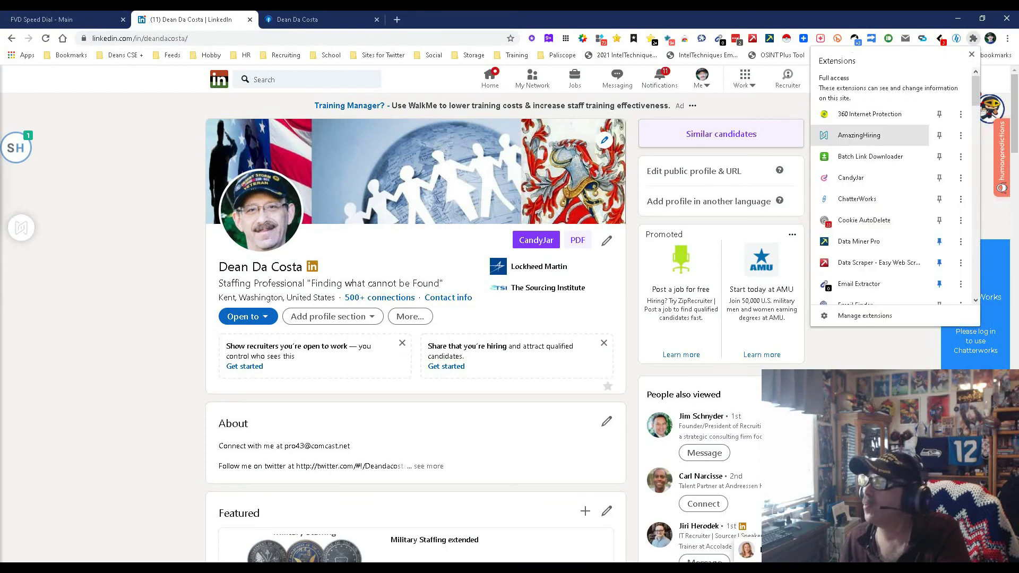
{"action": "key", "text": "Escape"}
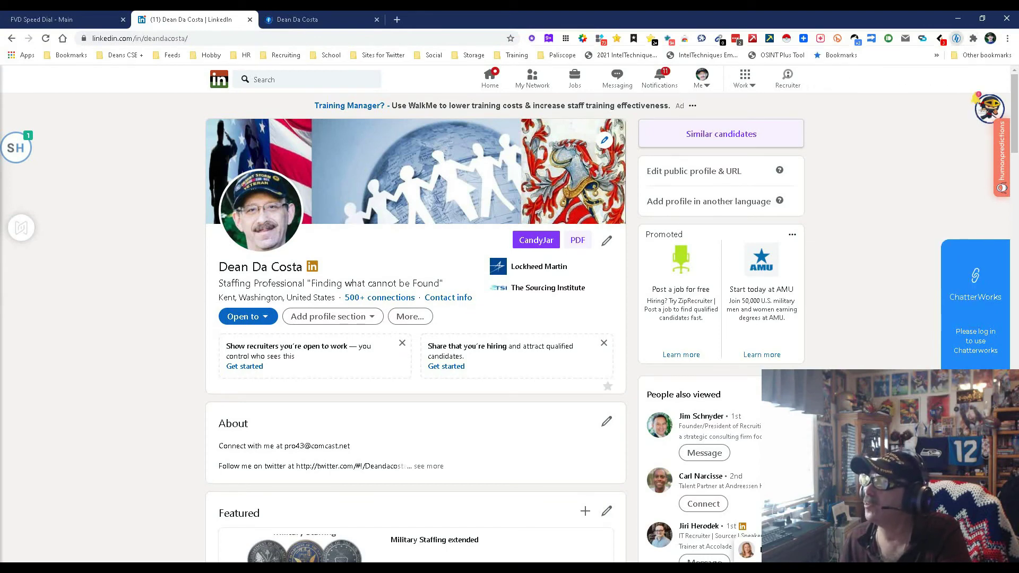
{"action": "left_click", "coordinate": [956, 39]}
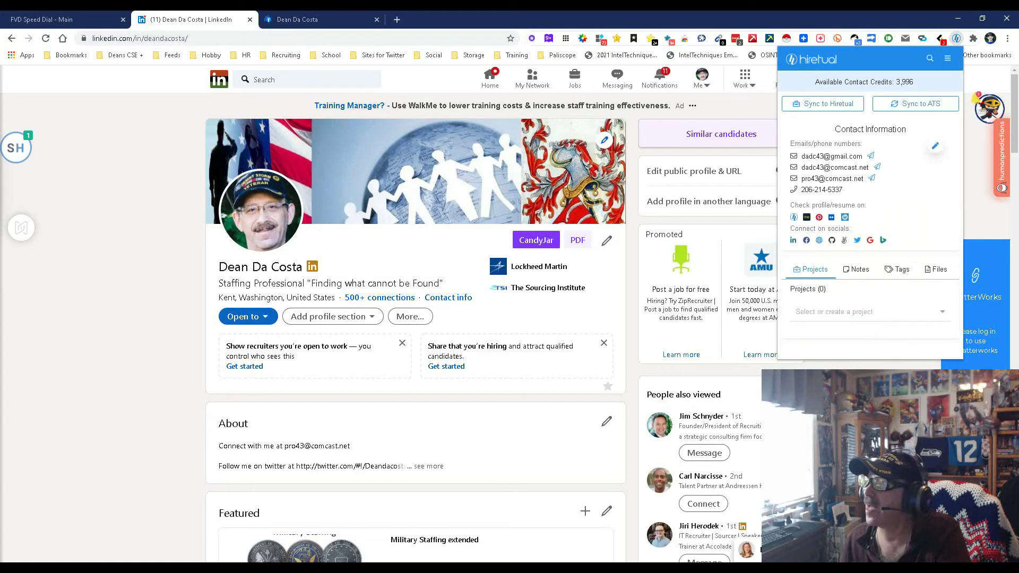
{"action": "left_click", "coordinate": [856, 239]}
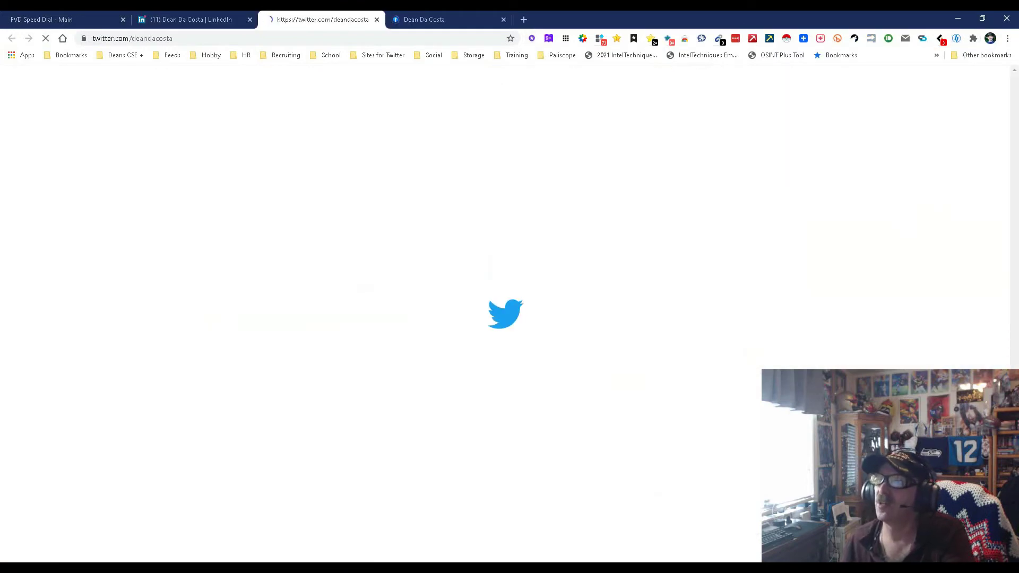
Compare the Facebook and Twitter profile tabs, with Hiretual's contact details shown on Twitter.
{"action": "key", "text": "ctrl+Tab"}
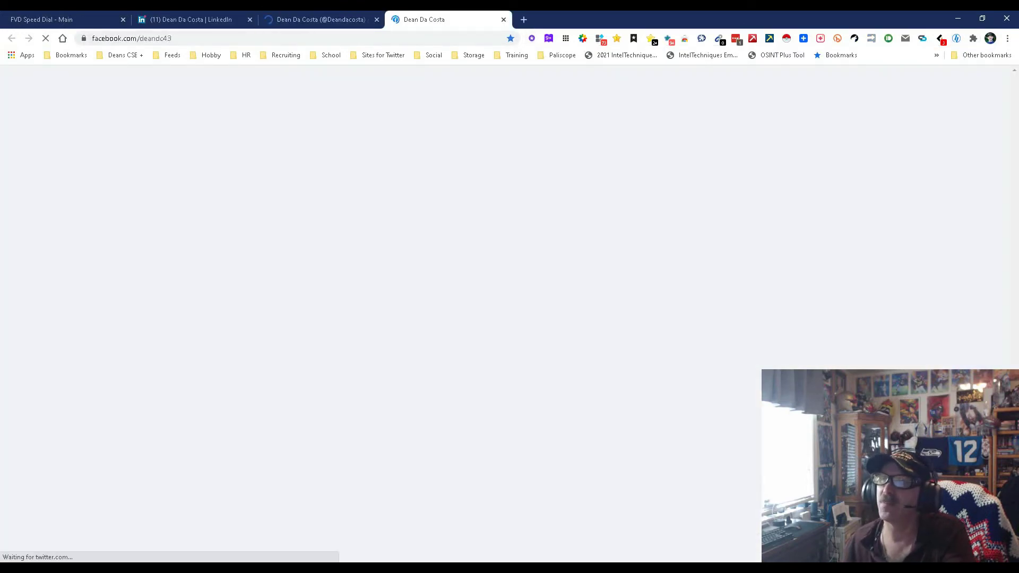
{"action": "key", "text": "ctrl+shift+Tab"}
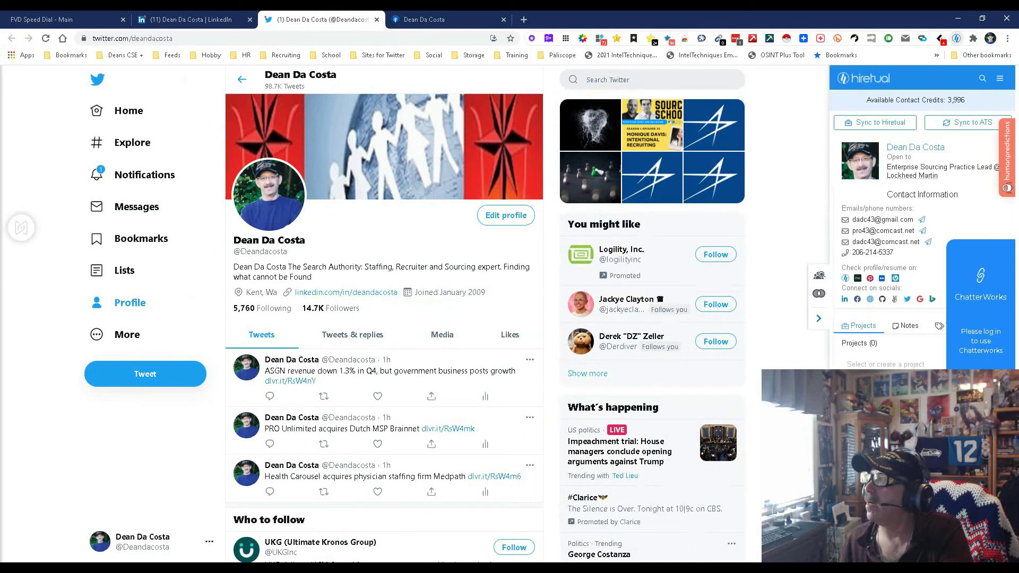
{"action": "mouse_move", "coordinate": [912, 175]}
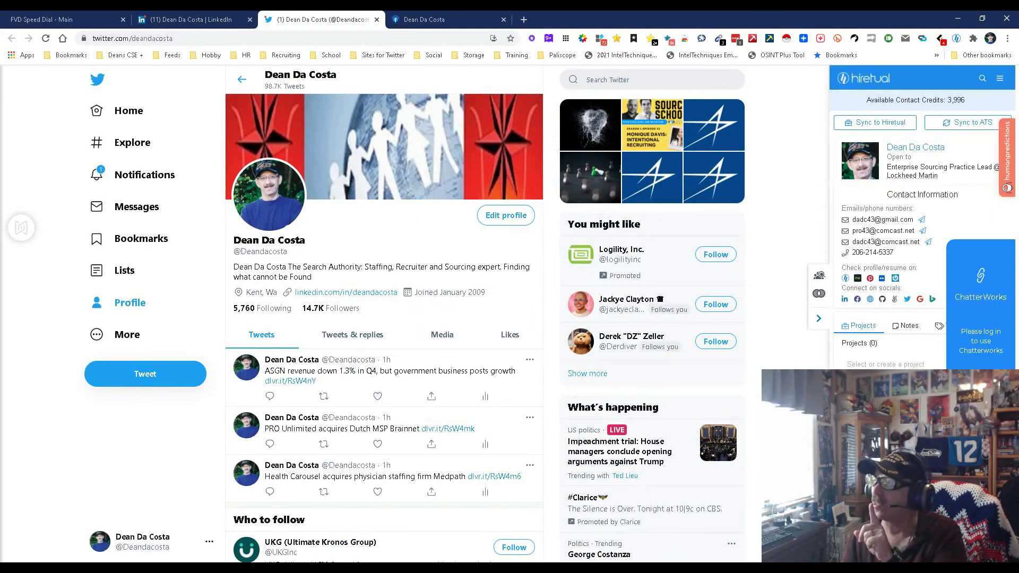
{"action": "key", "text": "ctrl+Tab"}
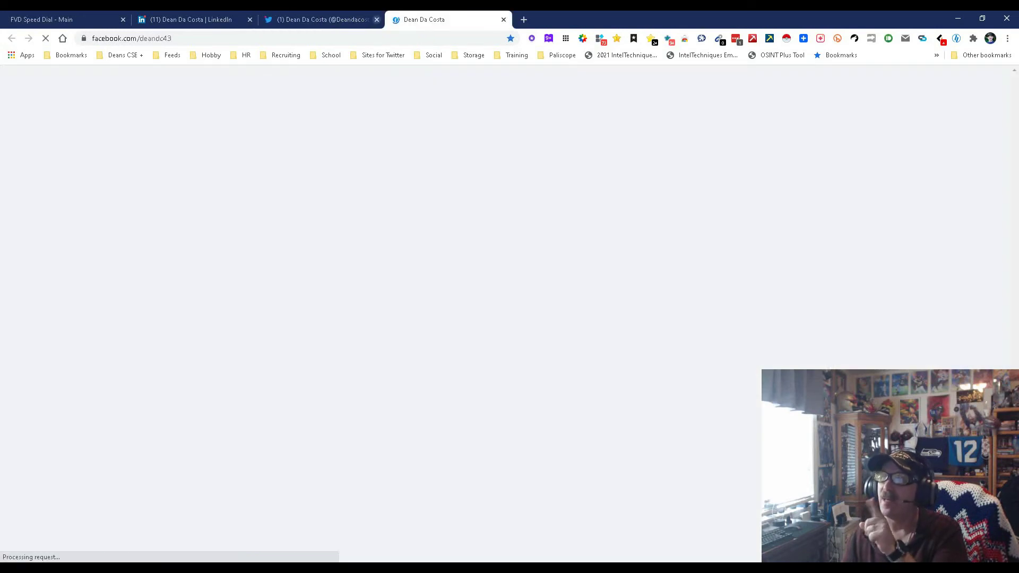
{"action": "key", "text": "ctrl+shift+Tab"}
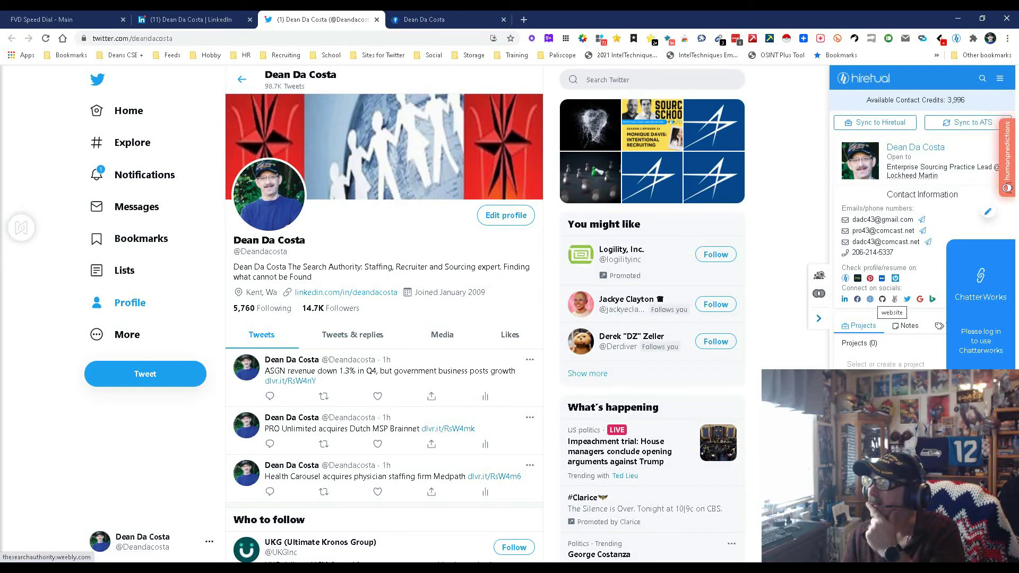
Open the candidate's GitHub profile from the Hiretual panel, then close the GitHub and Facebook tabs.
{"action": "left_click", "coordinate": [893, 298]}
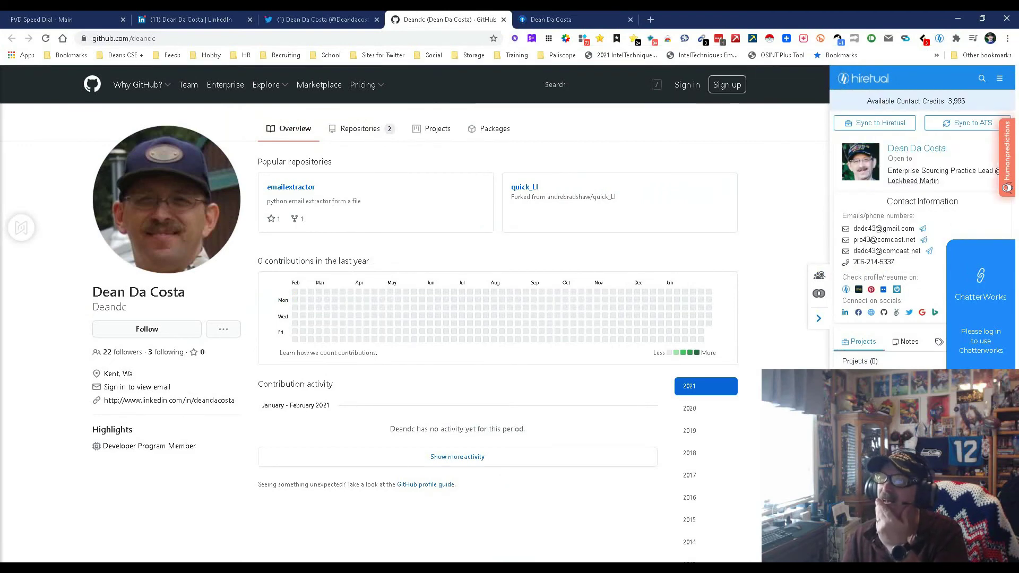
{"action": "left_click", "coordinate": [502, 20]}
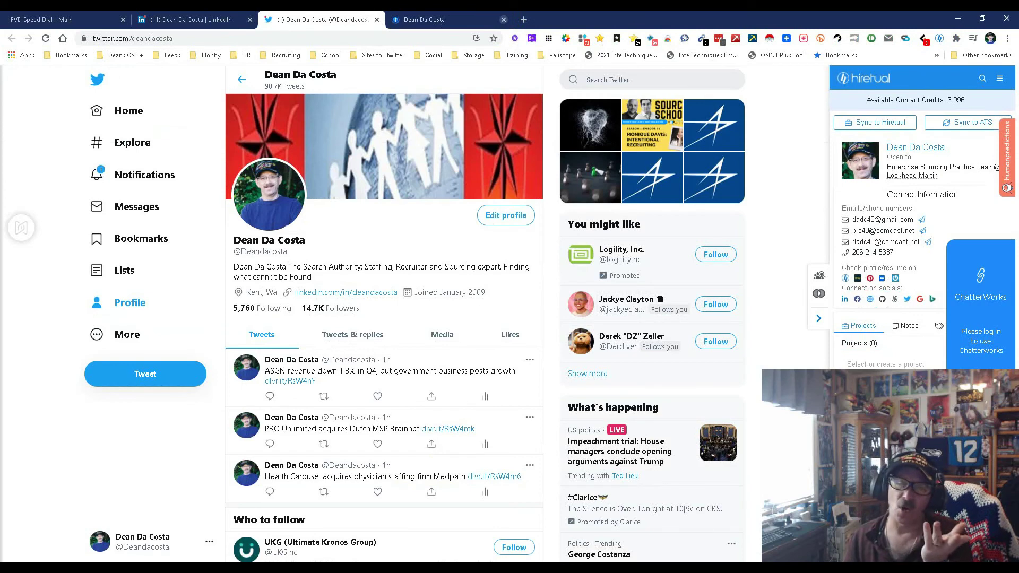
{"action": "left_click", "coordinate": [456, 19]}
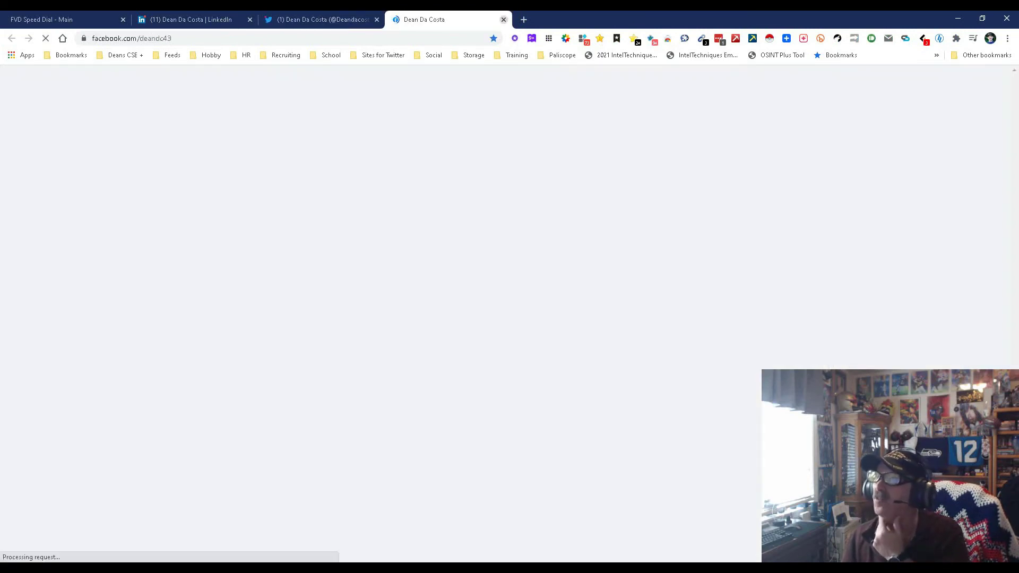
{"action": "left_click", "coordinate": [503, 19]}
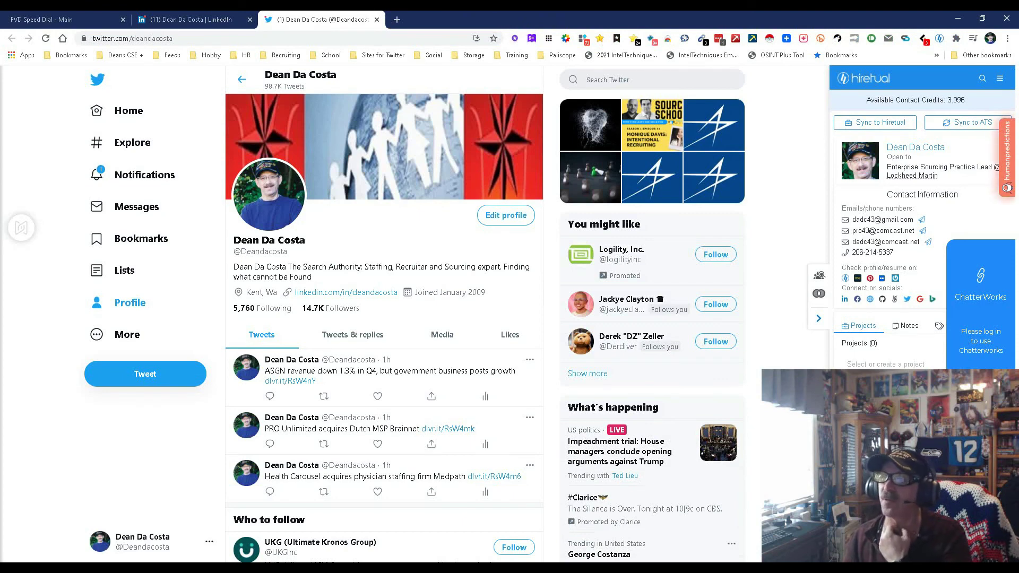